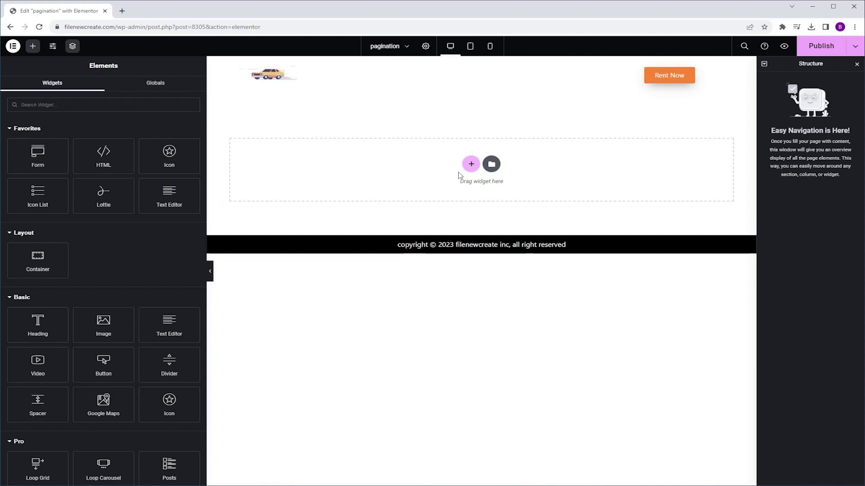
# Add a new flexbox container with a single-column structure.
pyautogui.click(469, 165)
pyautogui.click(464, 202)
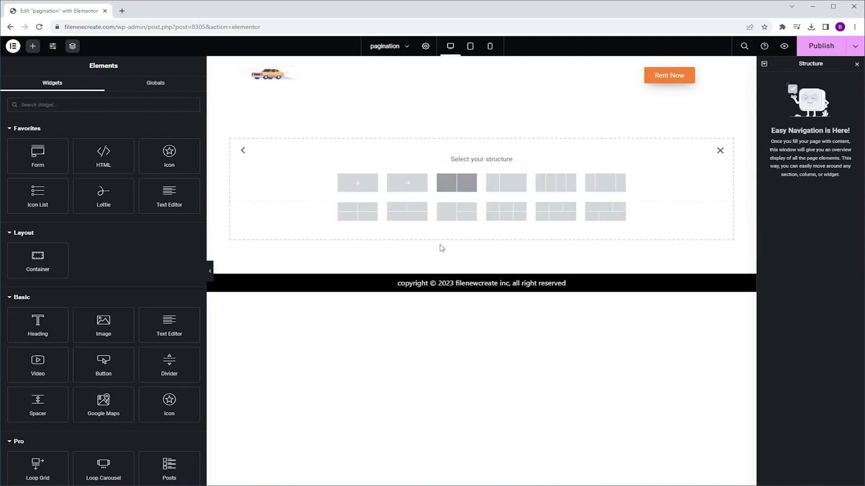
pyautogui.click(359, 184)
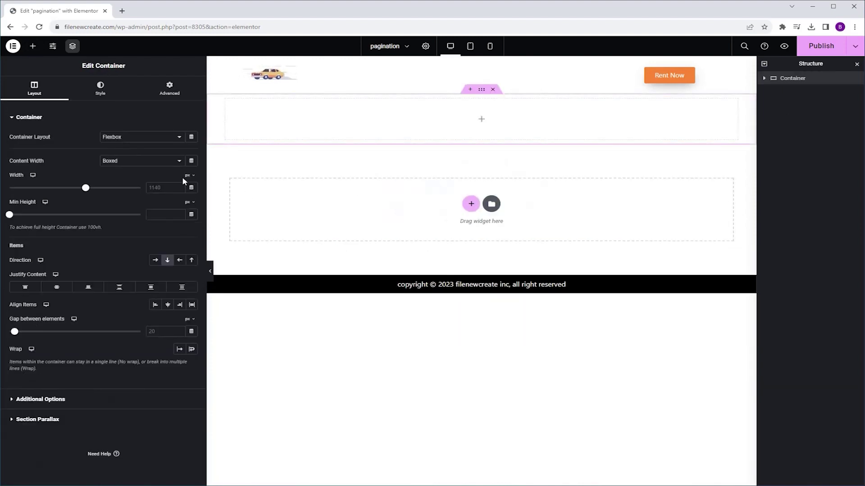
# Place a Listing Grid in the container showing the car listing, limited to 3 posts.
pyautogui.click(35, 50)
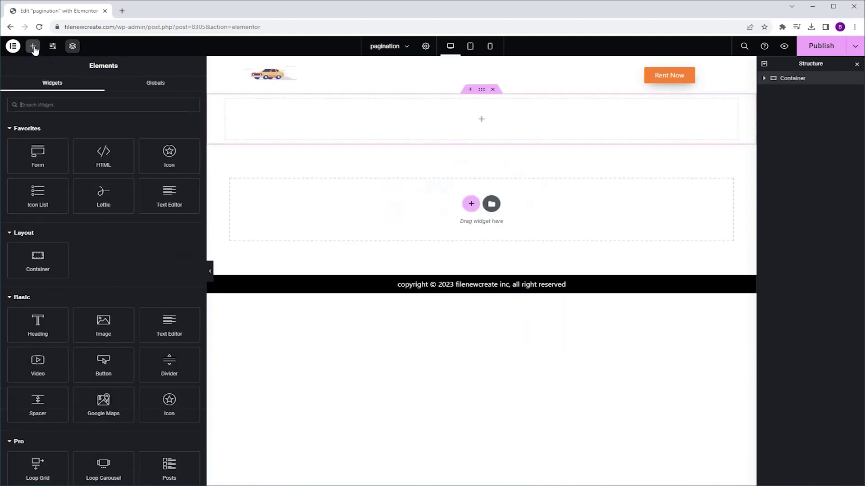
pyautogui.click(61, 107)
pyautogui.write('Listing Grid')
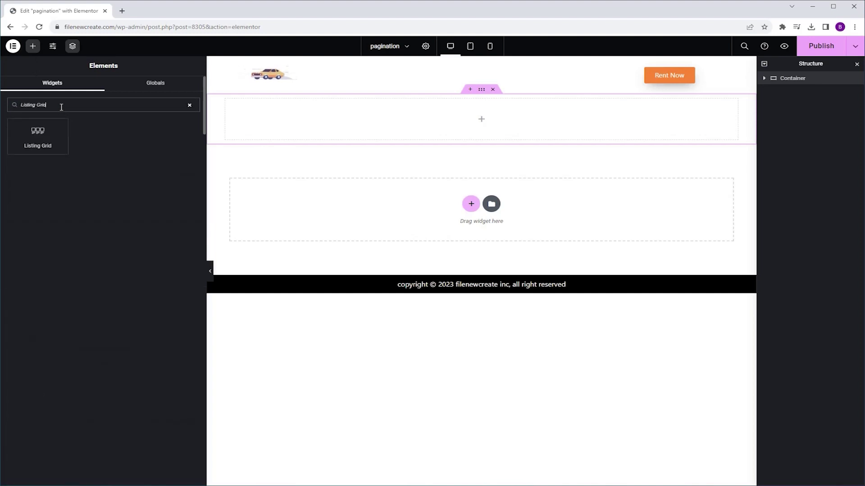
pyautogui.click(40, 136)
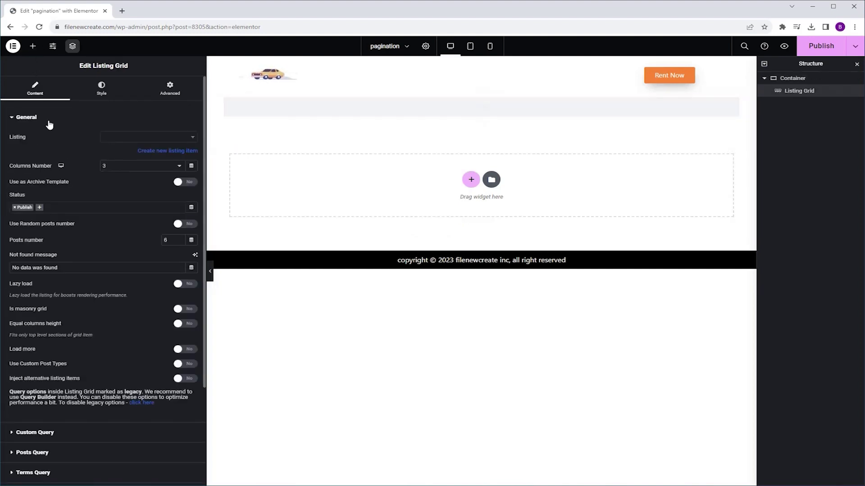
pyautogui.click(145, 136)
pyautogui.write('car')
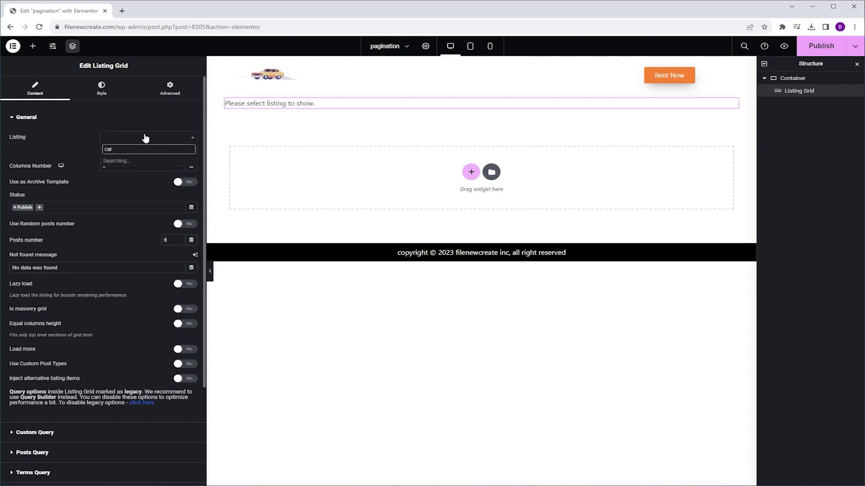
pyautogui.click(133, 161)
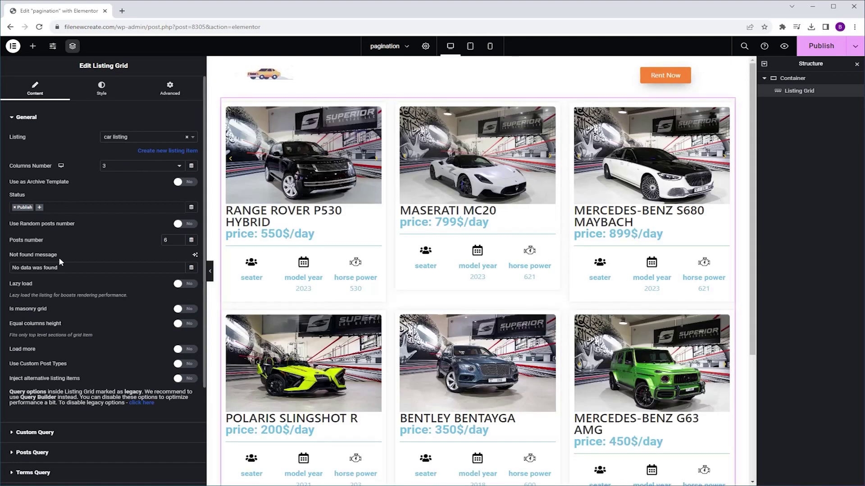
pyautogui.press('BackSpace')
pyautogui.write('3')
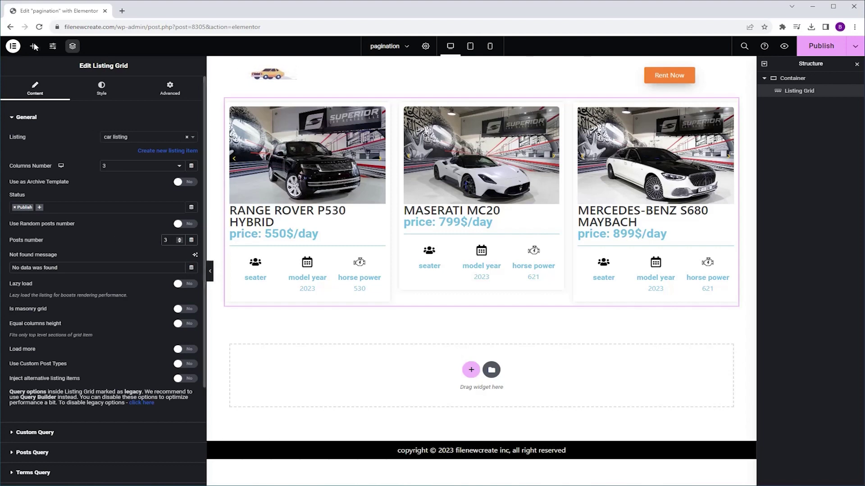
# Add a Pagination widget below the grid, set to work with JetEngine.
pyautogui.click(33, 46)
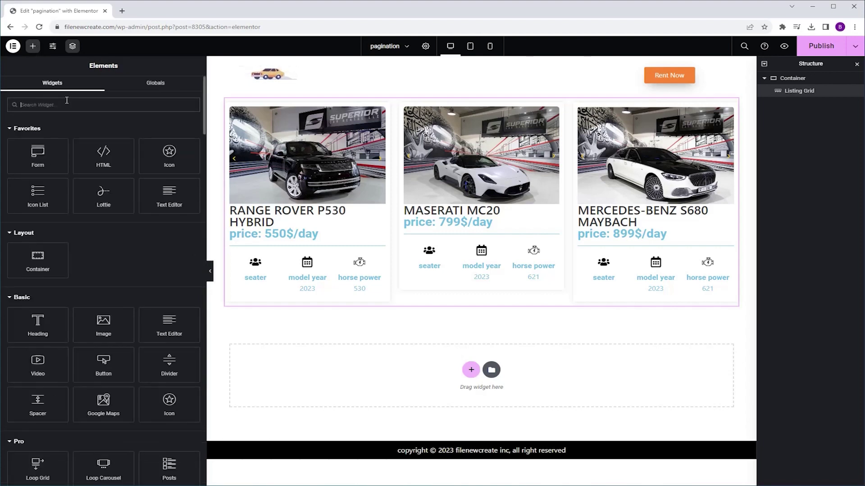
pyautogui.write('pagin')
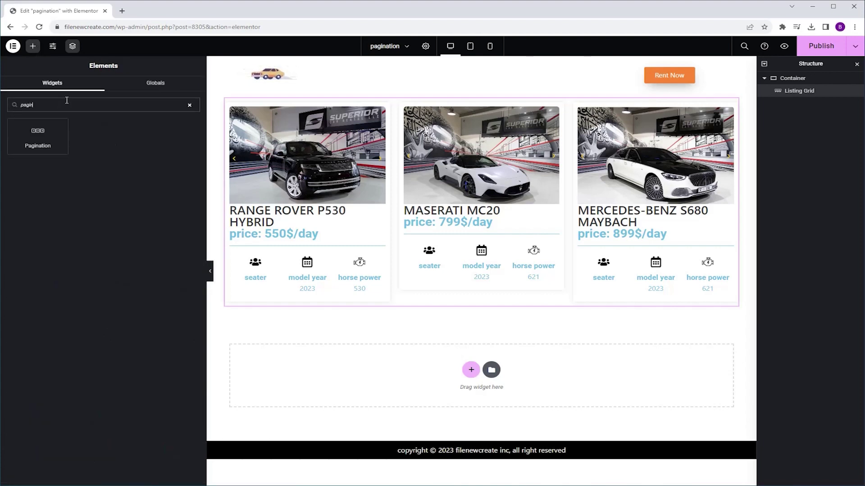
pyautogui.click(38, 137)
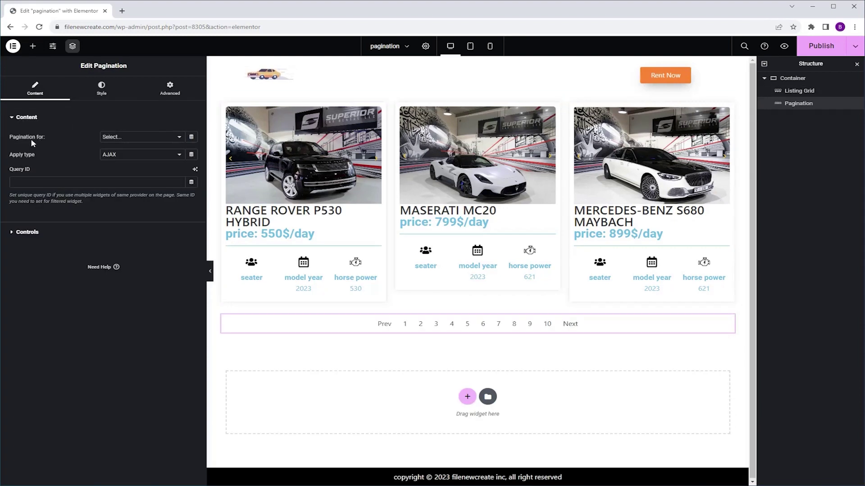
pyautogui.click(120, 137)
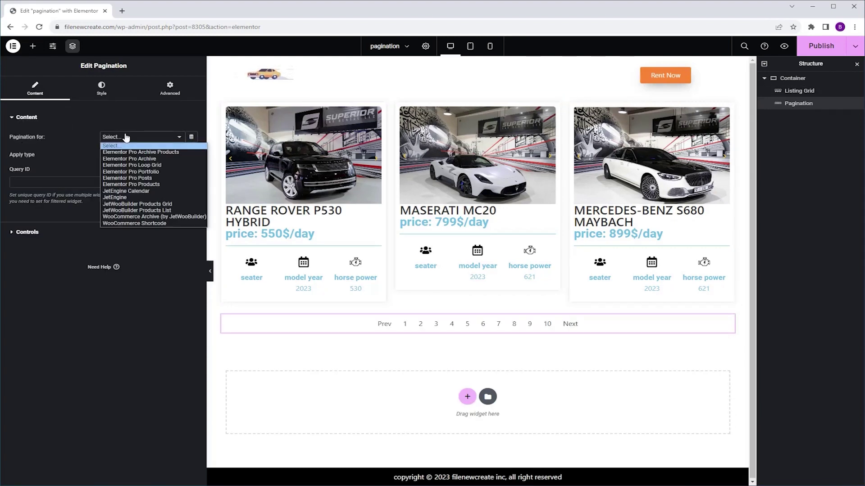
pyautogui.click(149, 198)
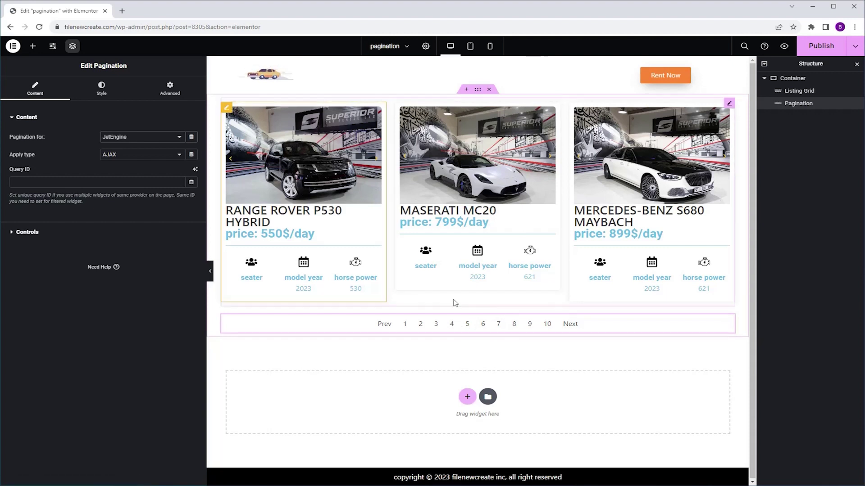
# Link the pagination and Listing Grid by setting Query ID and CSS ID to 'cars'.
pyautogui.click(43, 184)
pyautogui.write('cars')
pyautogui.click(659, 248)
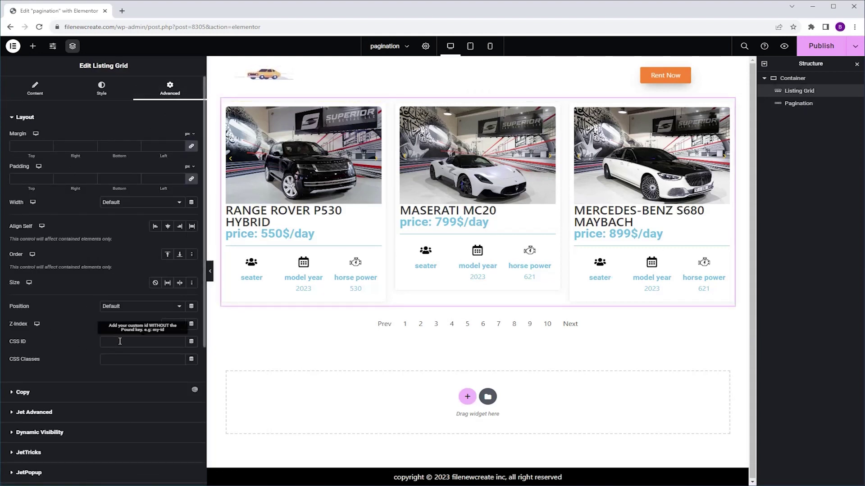
pyautogui.write('cars')
# Set the pagination items' text colour to the global Primary colour.
pyautogui.click(436, 332)
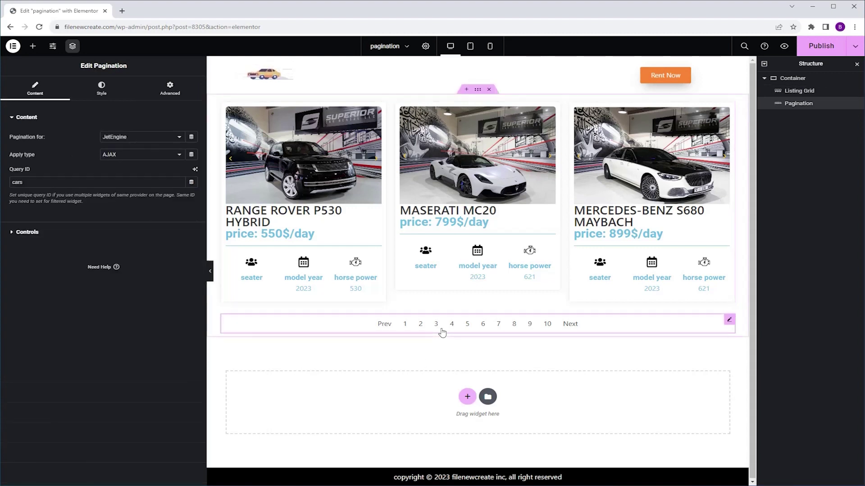
pyautogui.click(101, 90)
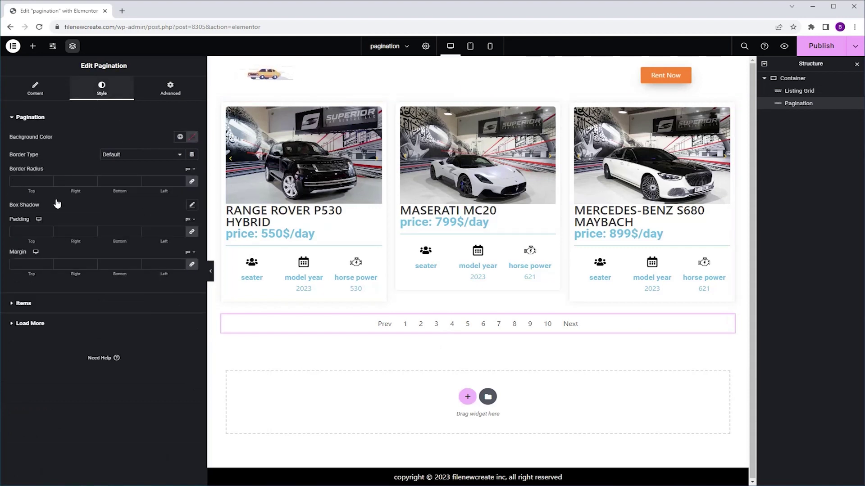
pyautogui.click(36, 302)
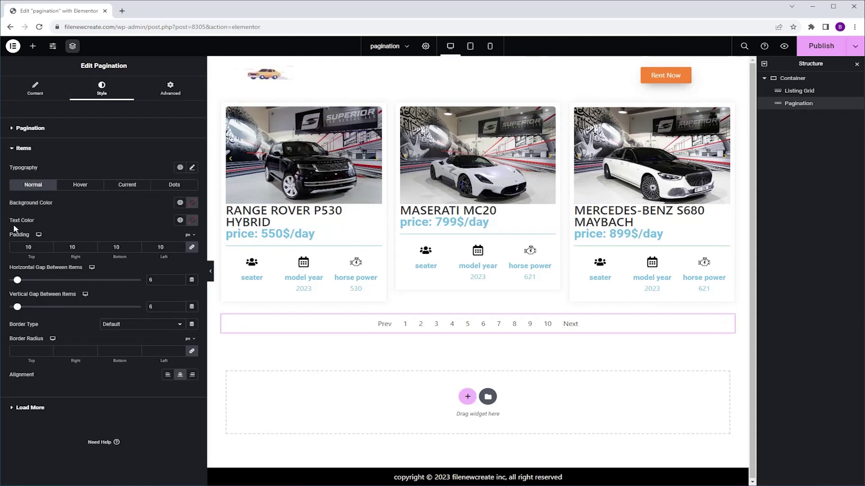
pyautogui.click(180, 221)
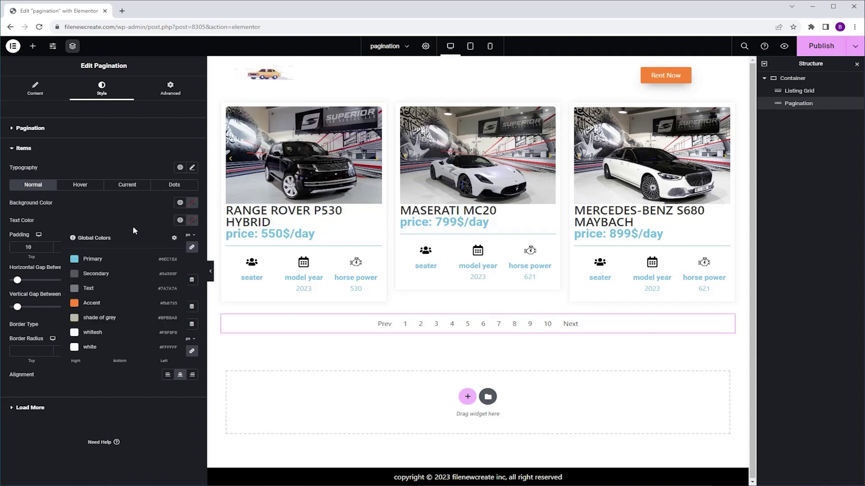
pyautogui.click(104, 254)
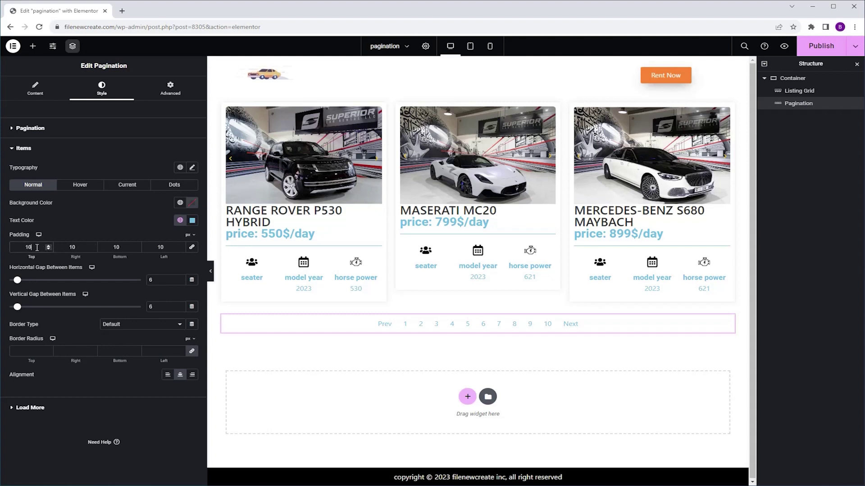
# Give the pagination items padding of 2/8/2/8.
pyautogui.moveTo(50, 252); pyautogui.dragTo(46, 249)
pyautogui.press('Tab')
pyautogui.write('8')
pyautogui.press('Tab')
pyautogui.write('2')
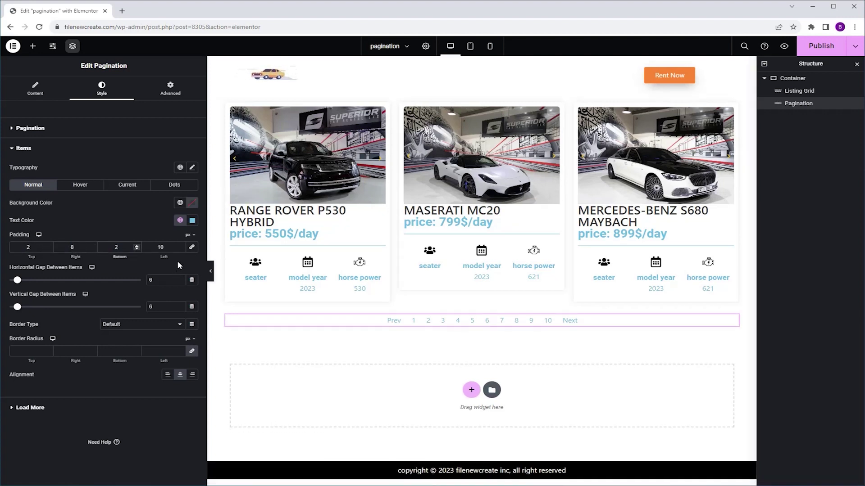
pyautogui.press('Tab')
pyautogui.write('8')
# Set horizontal and vertical item gaps to 2 and border radius to 5.
pyautogui.doubleClick(166, 281)
pyautogui.write('2')
pyautogui.doubleClick(162, 303)
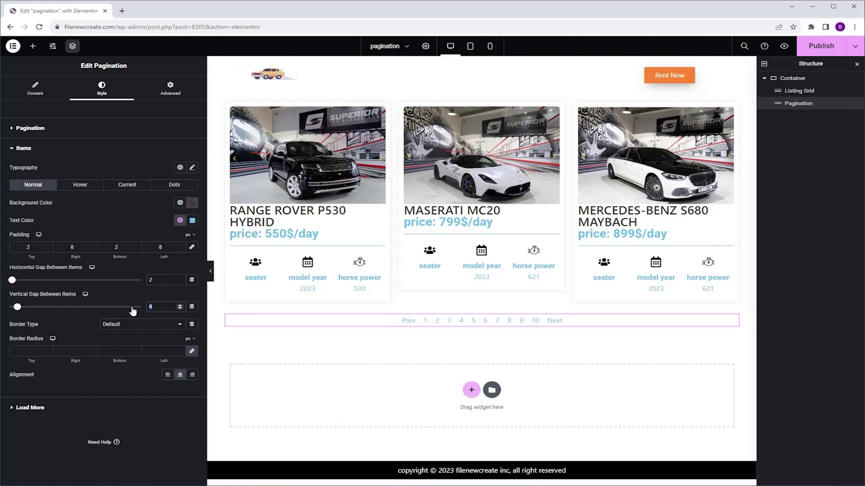
pyautogui.write('2')
pyautogui.click(73, 351)
# Give hovered page numbers a Primary background and white text.
pyautogui.click(83, 185)
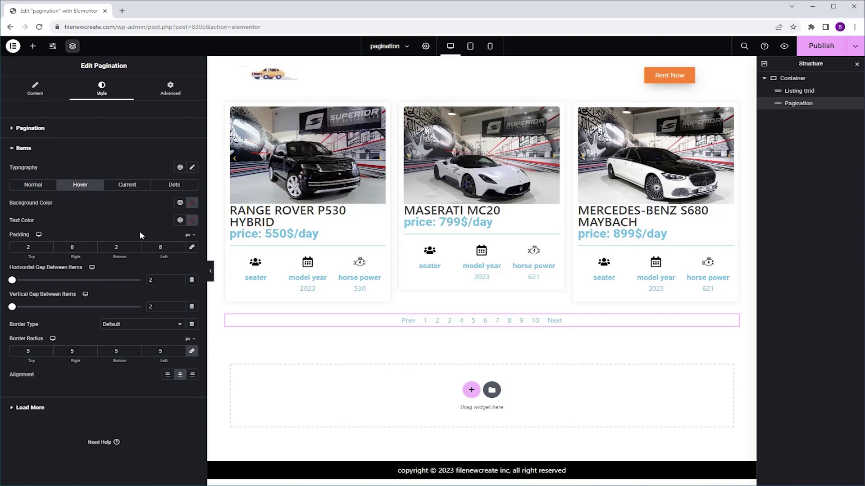
pyautogui.click(180, 221)
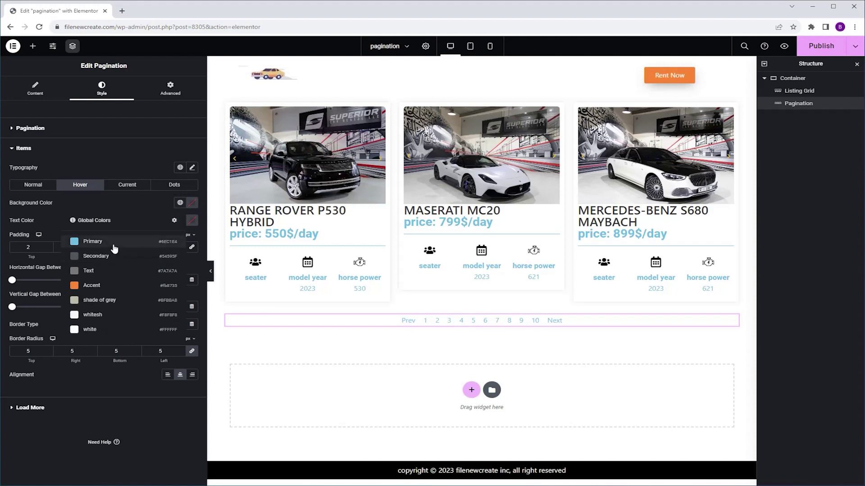
pyautogui.click(114, 244)
pyautogui.click(180, 220)
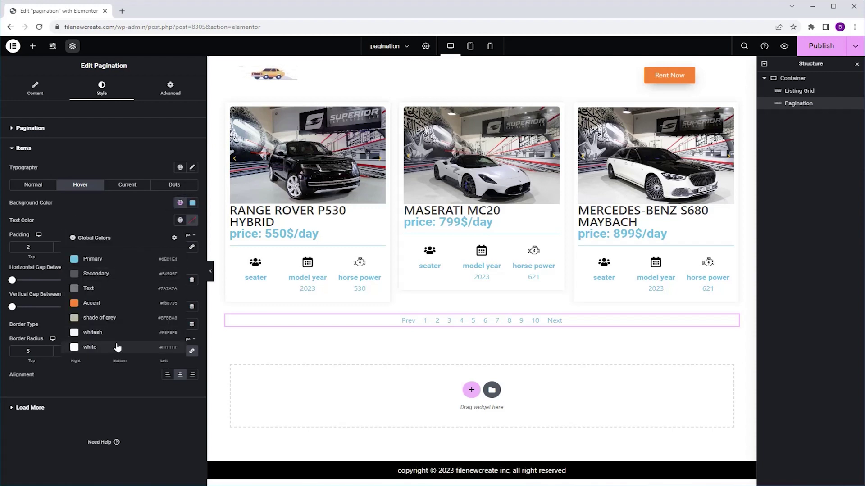
pyautogui.click(90, 347)
# Give the current page number a Primary background and white text, then publish.
pyautogui.click(127, 185)
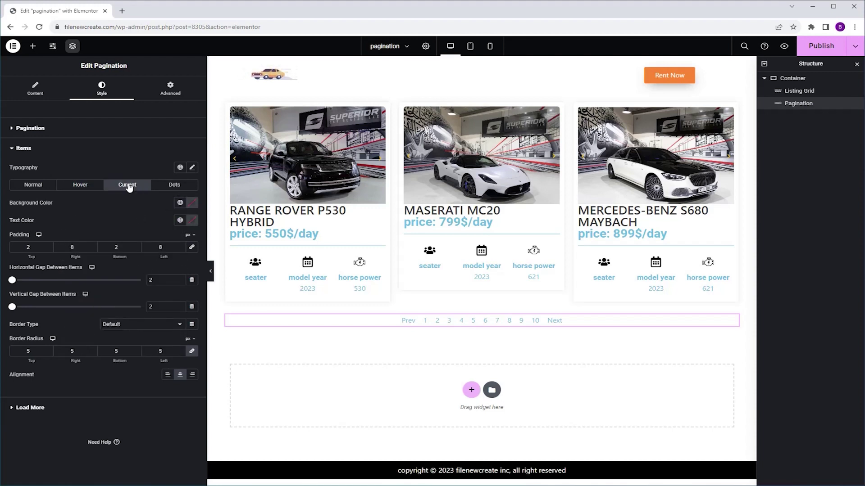
pyautogui.click(180, 202)
pyautogui.click(107, 227)
pyautogui.click(179, 220)
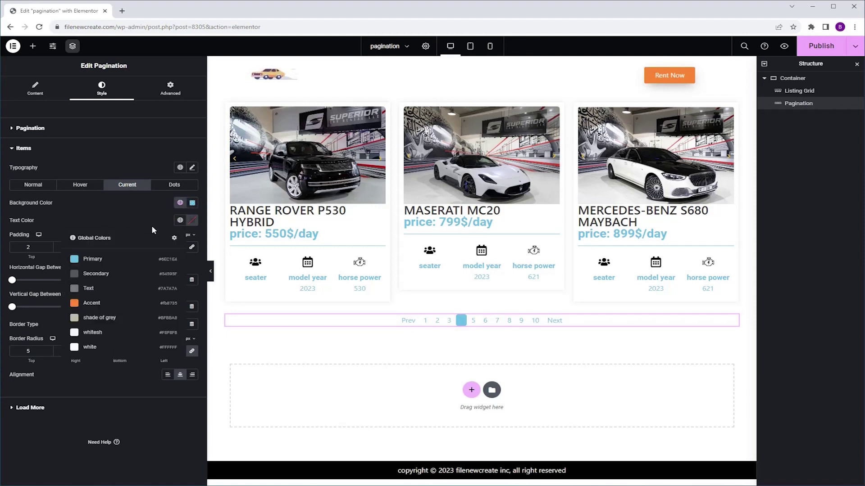
pyautogui.click(108, 346)
pyautogui.click(817, 45)
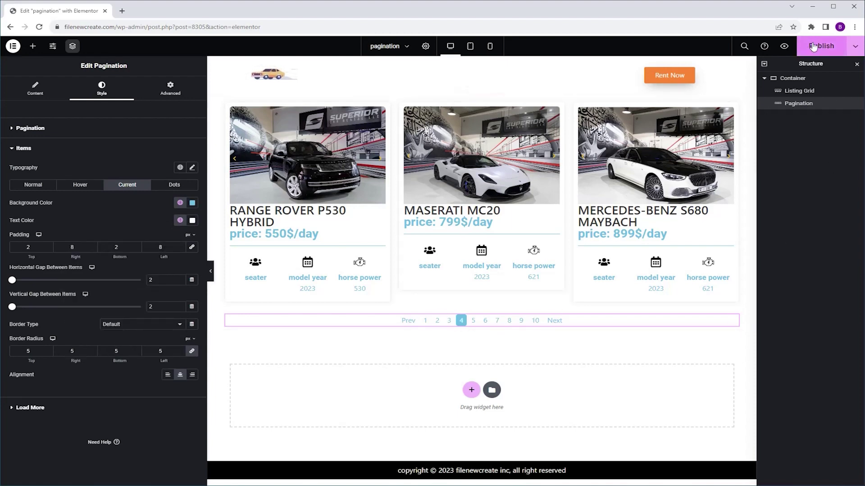
# Preview the published page and step through car listing pages 2, 3 and 4.
pyautogui.click(784, 47)
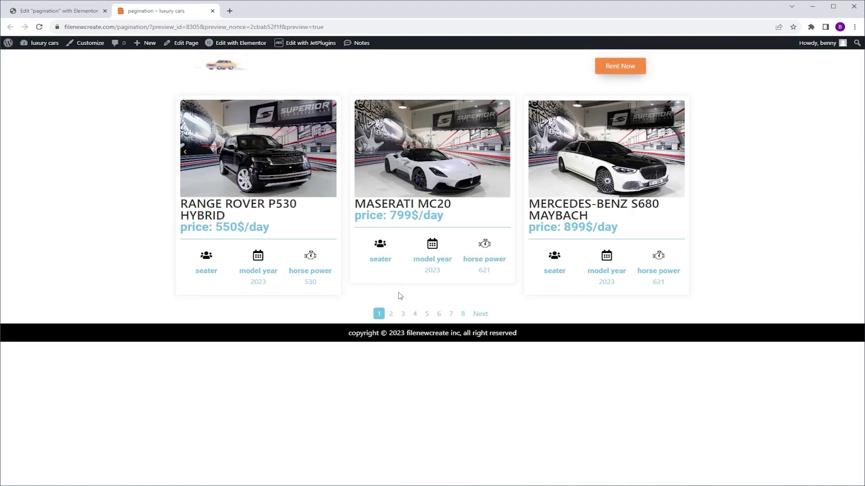
pyautogui.click(391, 315)
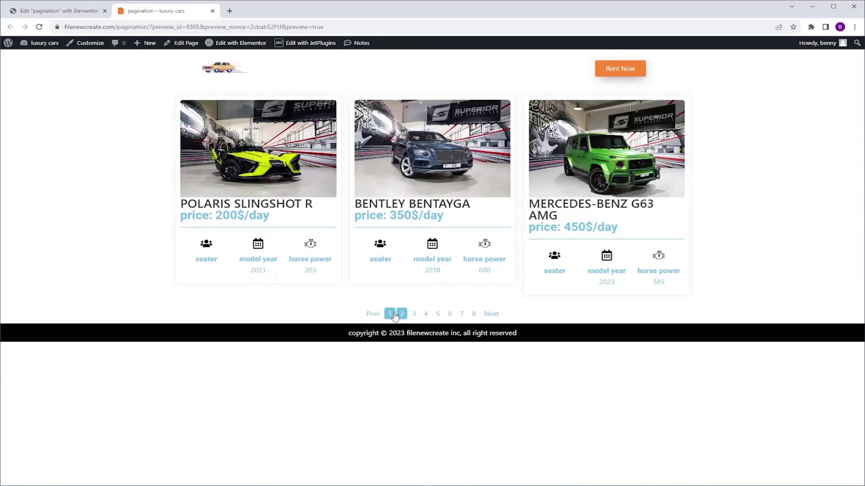
pyautogui.click(400, 315)
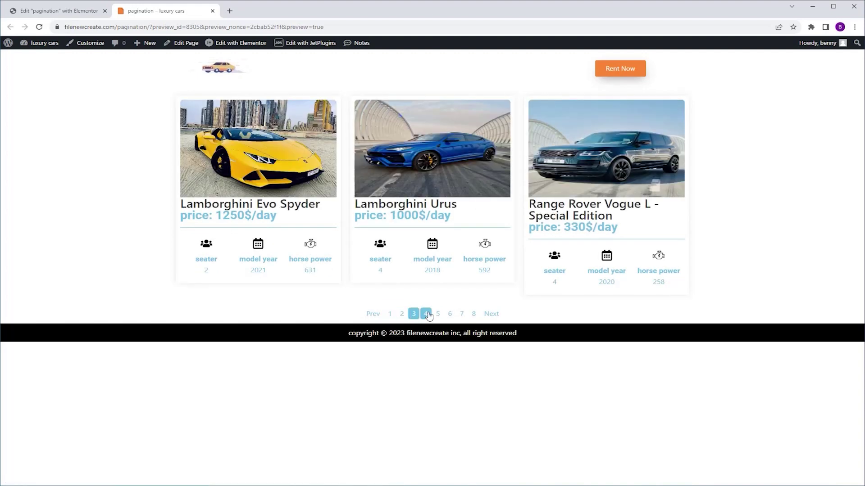
pyautogui.click(427, 315)
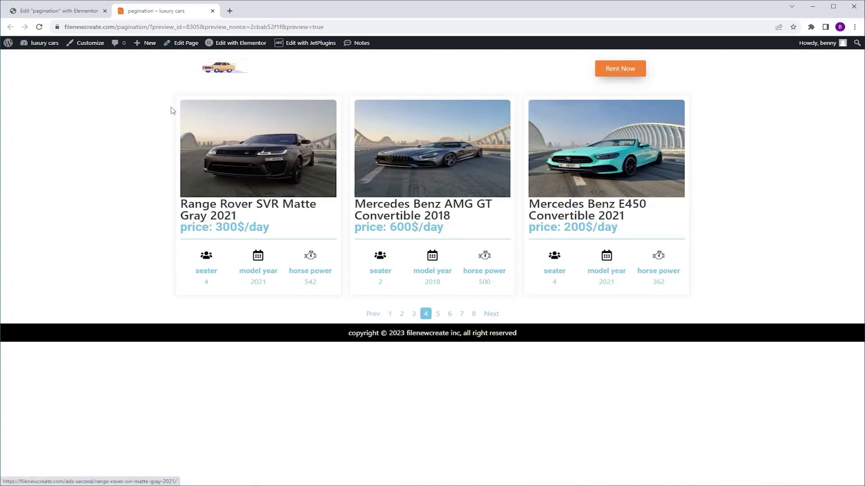
# In the pagination Controls, toggle Enable Items off and back on, then view page 4.
pyautogui.click(67, 11)
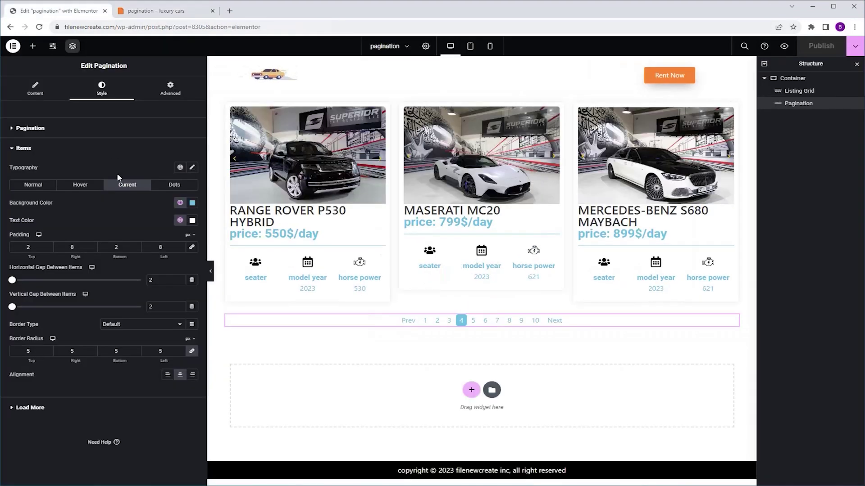
pyautogui.click(35, 88)
pyautogui.click(21, 232)
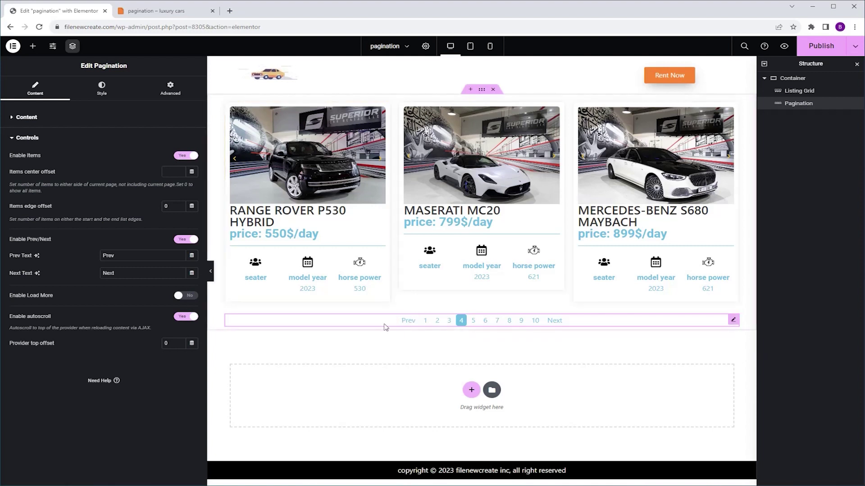
pyautogui.click(182, 156)
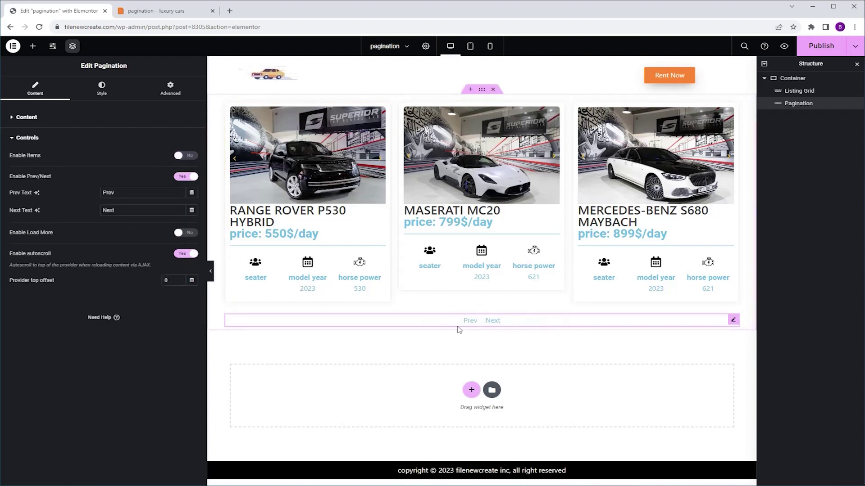
pyautogui.click(178, 157)
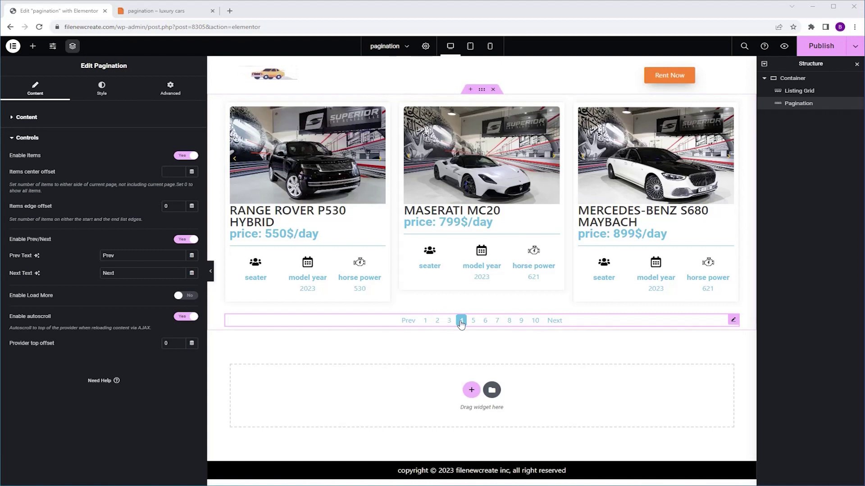
pyautogui.click(461, 323)
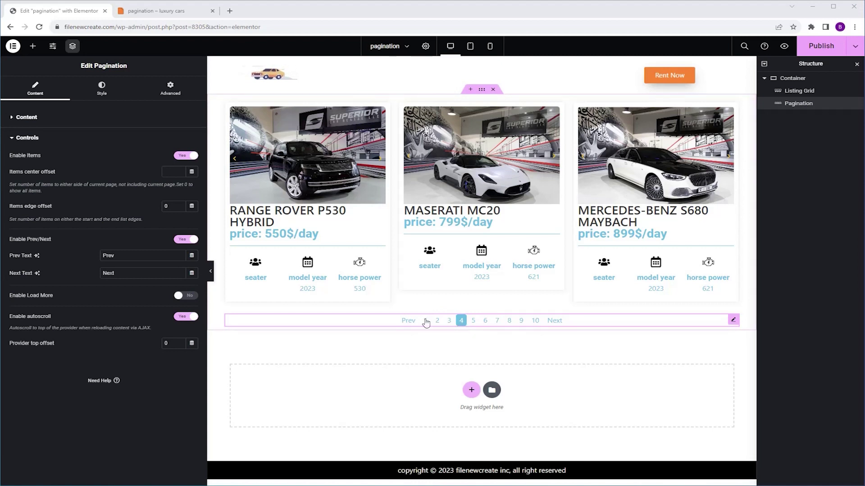
# Set Items center offset to 1 and Items edge offset to 1.
pyautogui.click(174, 172)
pyautogui.write('2')
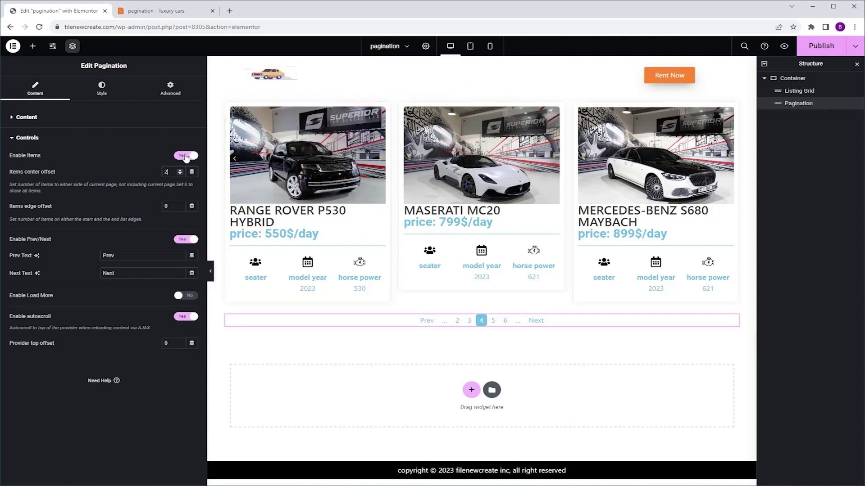
pyautogui.click(180, 174)
pyautogui.click(180, 204)
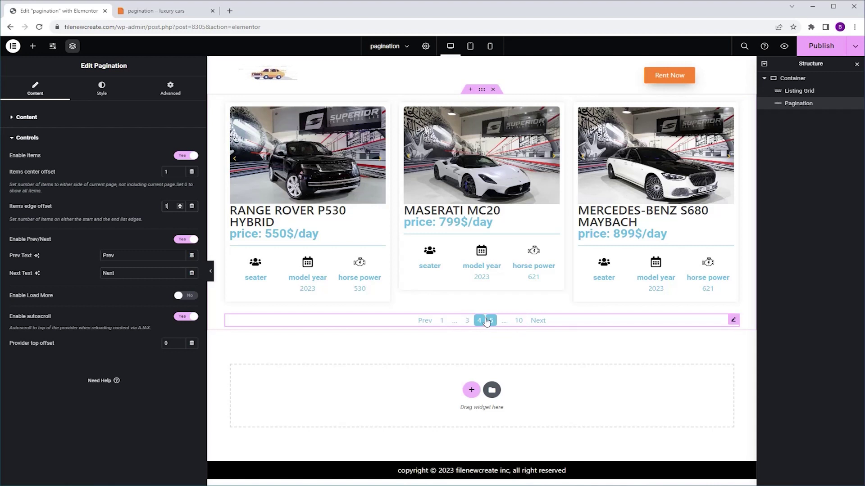
# Replace the Prev and Next labels with &lsaquo; and &rsaquo; arrow codes.
pyautogui.click(190, 240)
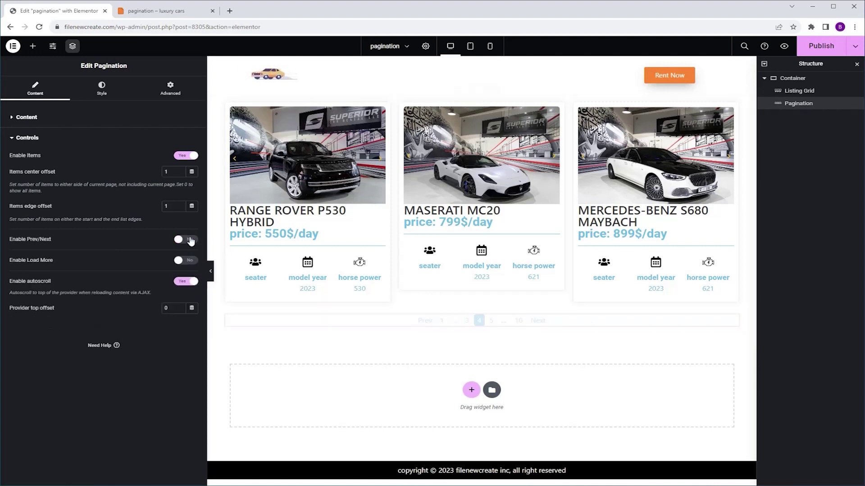
pyautogui.click(190, 240)
pyautogui.doubleClick(115, 256)
pyautogui.press('Tab')
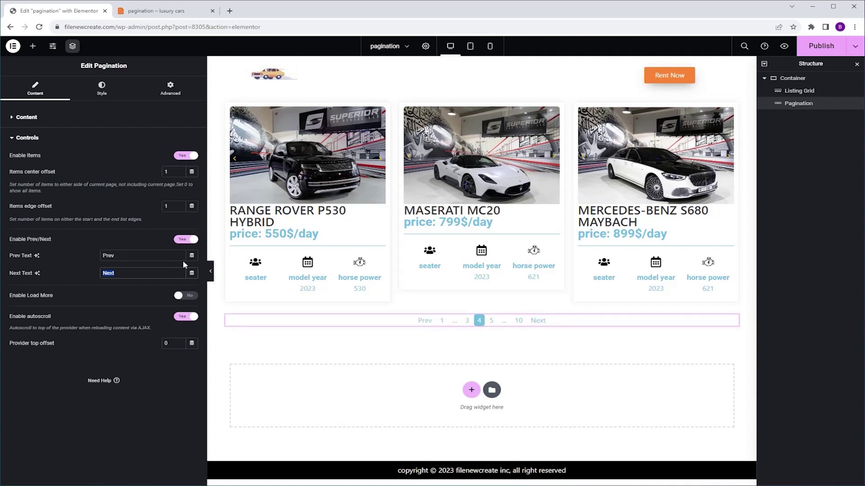
pyautogui.doubleClick(105, 256)
pyautogui.write('&lsaquo;')
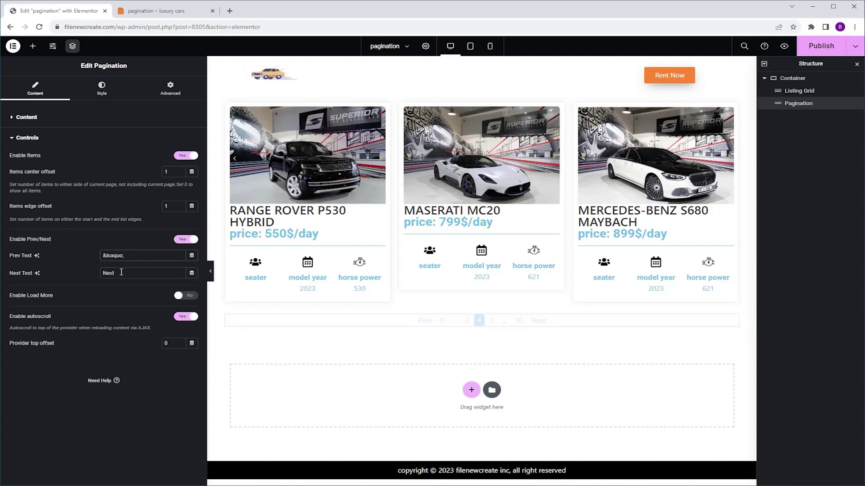
pyautogui.doubleClick(102, 274)
pyautogui.write('&lsaquo;')
pyautogui.click(105, 273)
pyautogui.press('Delete')
pyautogui.write('r')
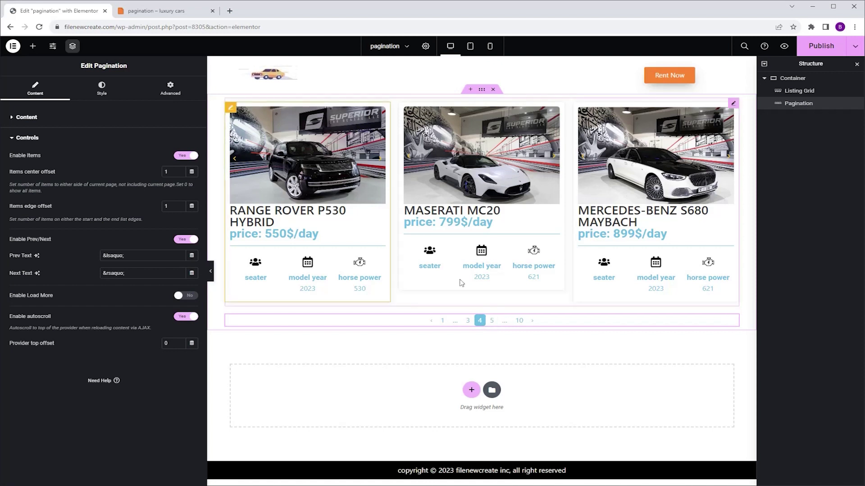
# Set the Listing Grid to 12 posts per page and publish.
pyautogui.click(463, 184)
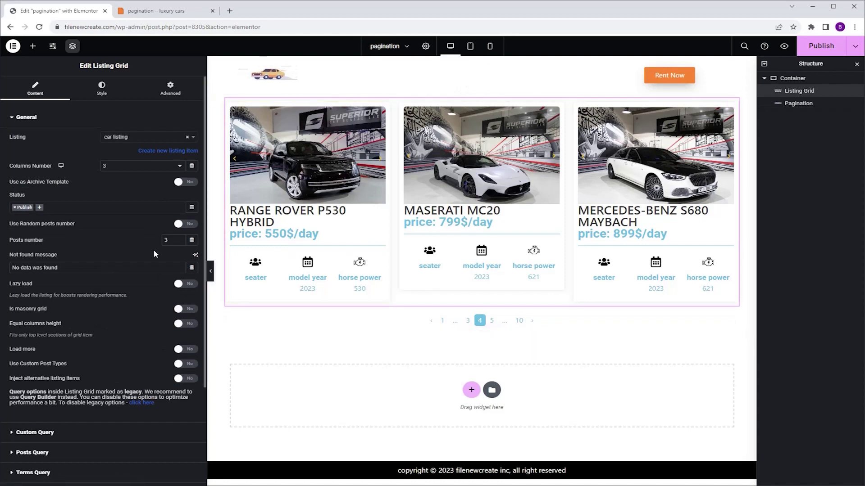
pyautogui.write('12')
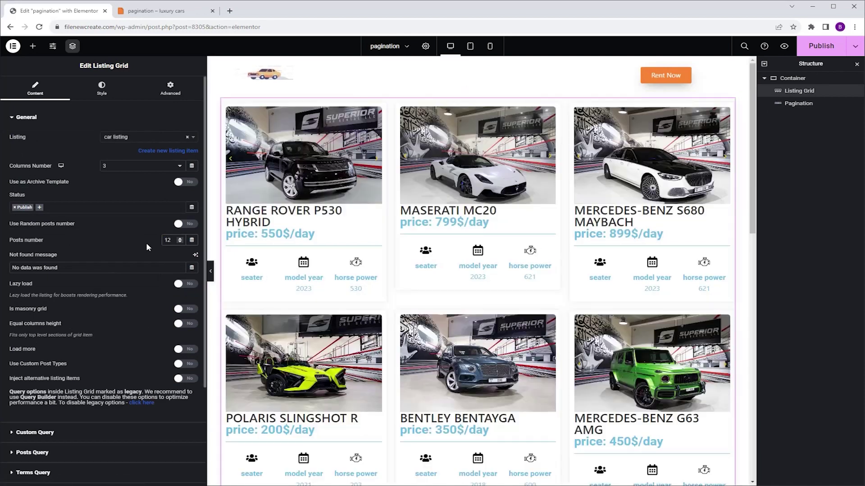
pyautogui.click(817, 52)
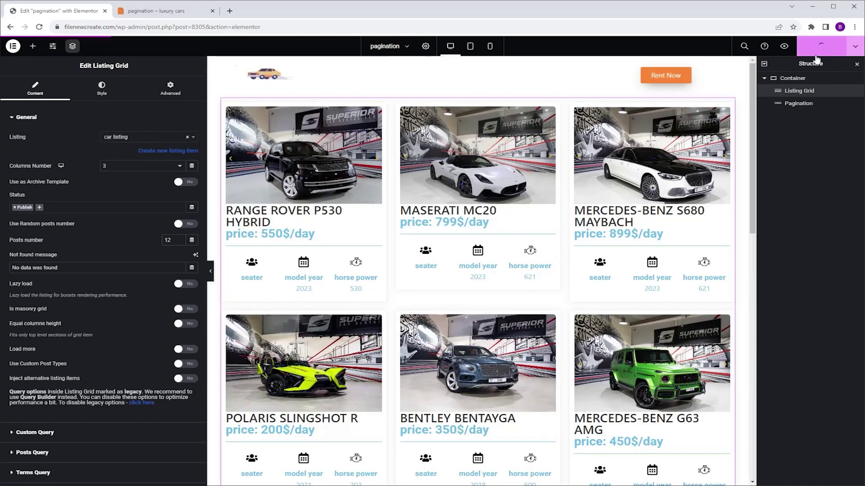
# Preview the published page and open page 2 of the 12-car listing.
pyautogui.click(784, 52)
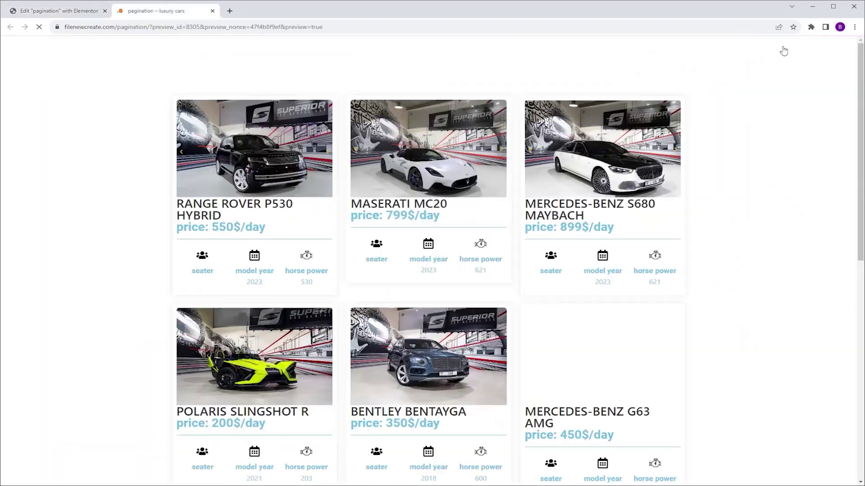
pyautogui.scroll(-4, 623, 221)
pyautogui.scroll(-5, 624, 220)
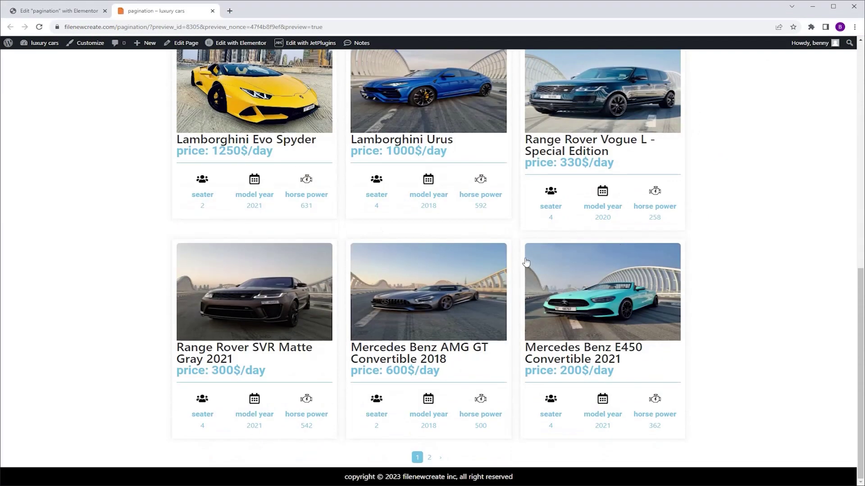
pyautogui.click(430, 458)
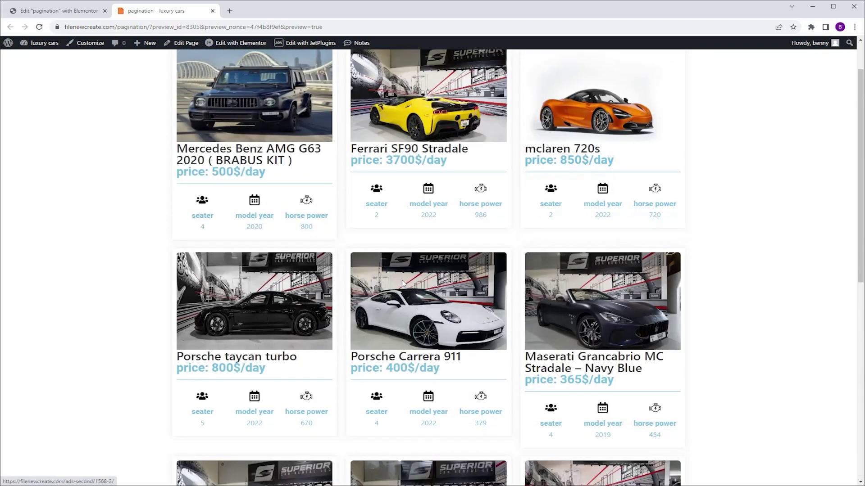
# Switch off Enable Items, Prev/Next and autoscroll, and enable Load More on the pagination.
pyautogui.click(79, 10)
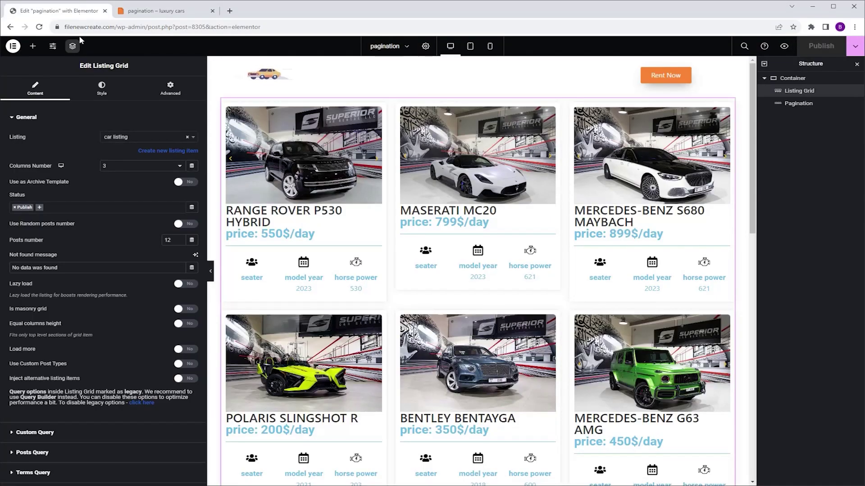
pyautogui.click(796, 104)
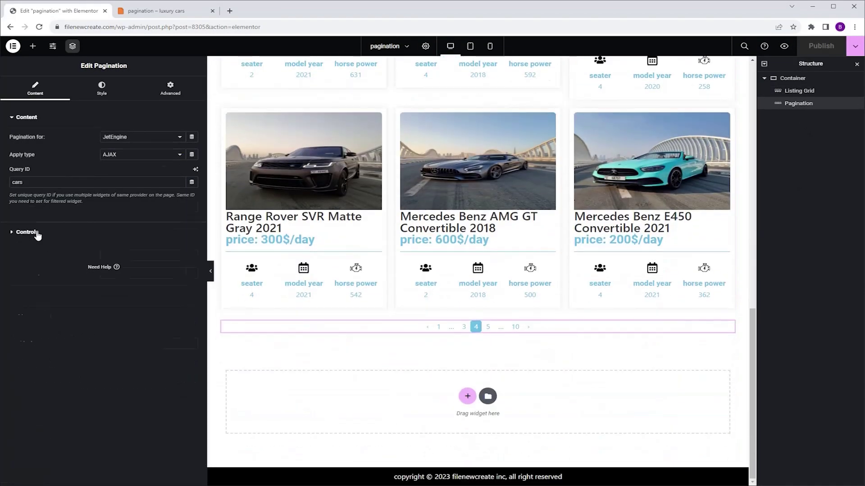
pyautogui.click(27, 232)
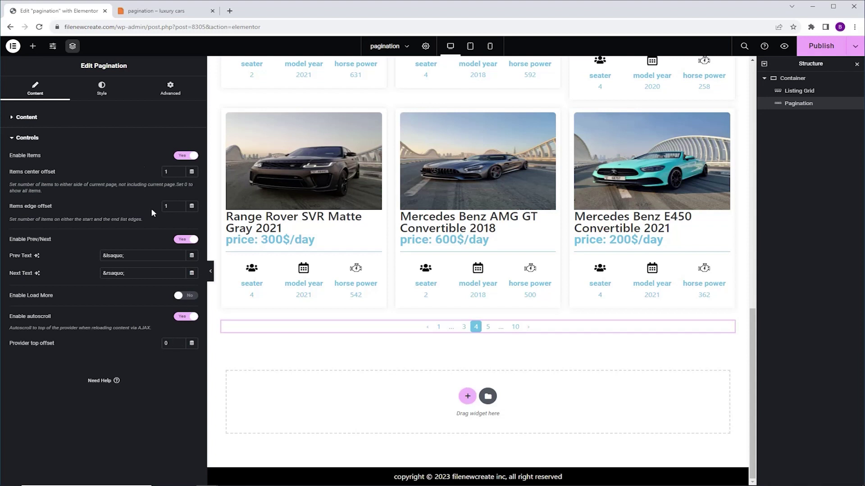
pyautogui.click(180, 156)
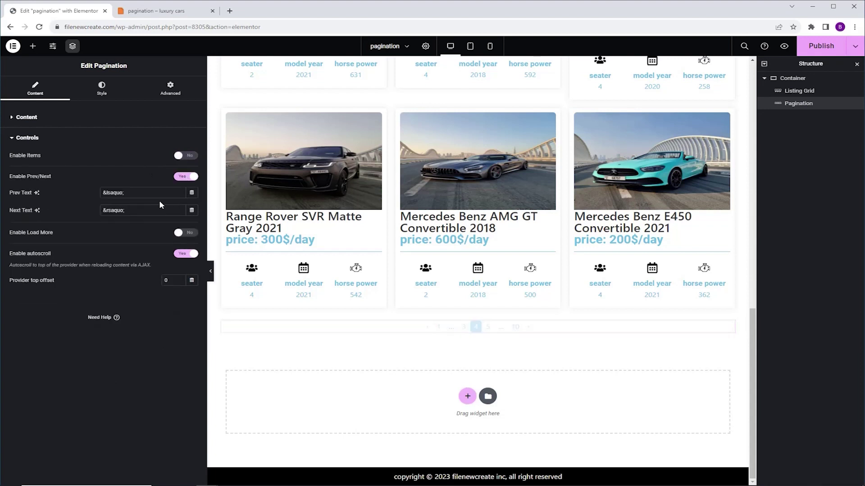
pyautogui.click(180, 177)
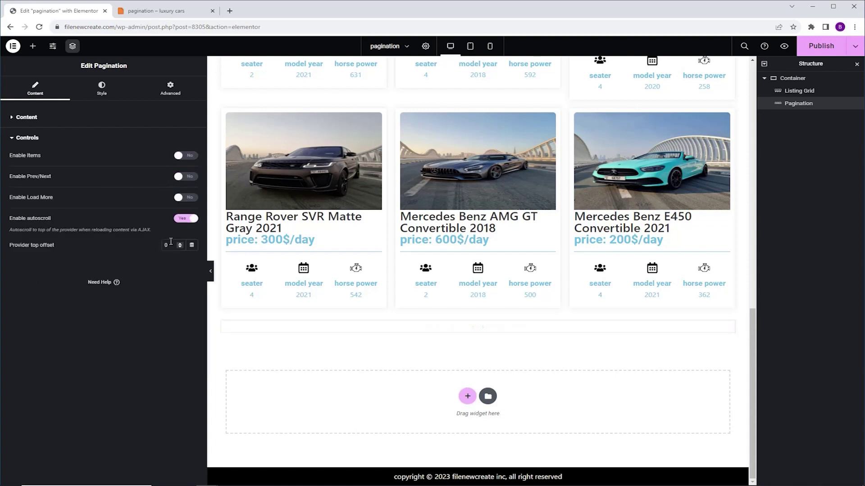
pyautogui.click(181, 219)
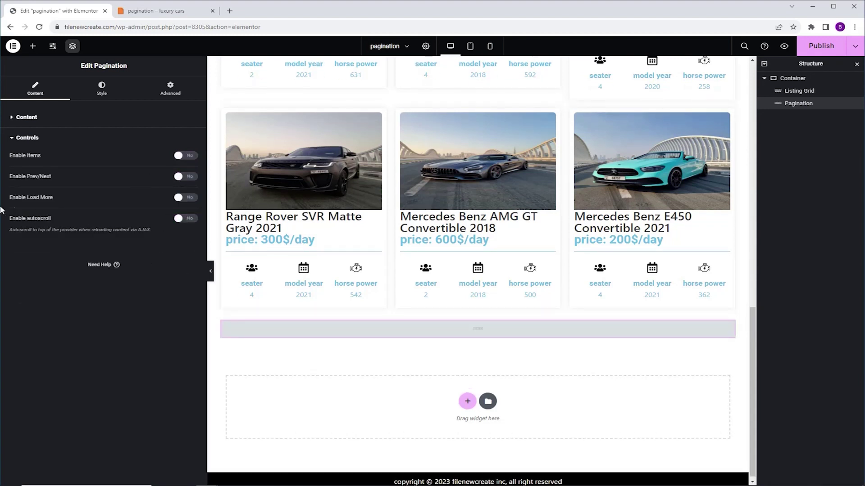
pyautogui.click(185, 198)
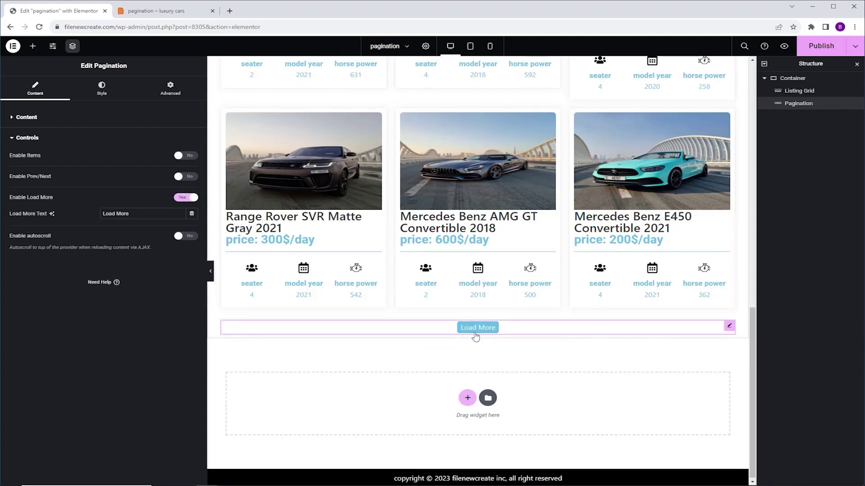
# Publish, preview the page, and use Load More to append the remaining cars.
pyautogui.click(815, 53)
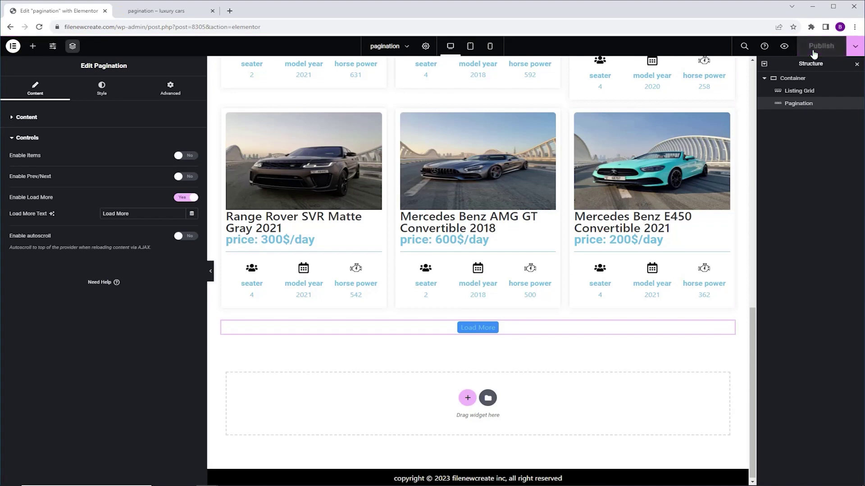
pyautogui.click(784, 47)
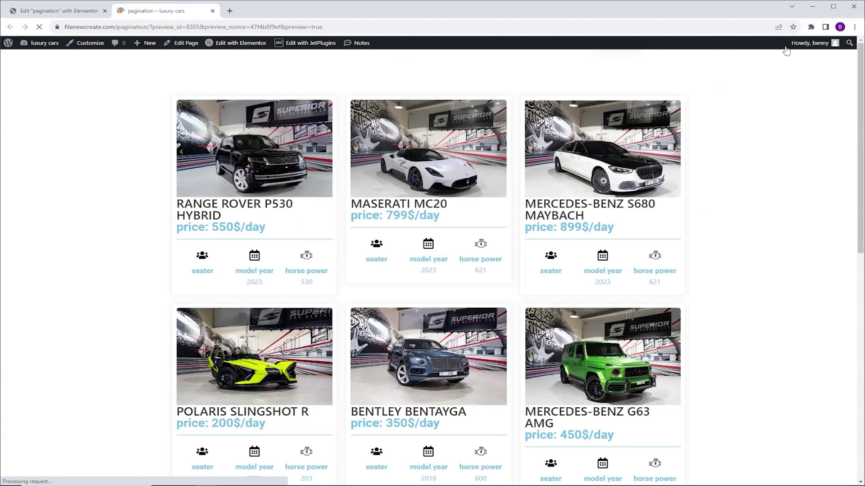
pyautogui.scroll(-4, 820, 164)
pyautogui.scroll(-7, 817, 189)
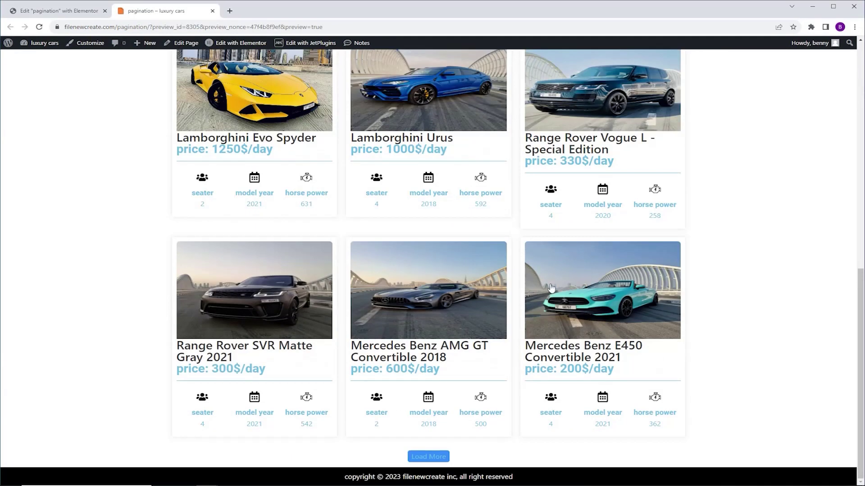
pyautogui.click(430, 458)
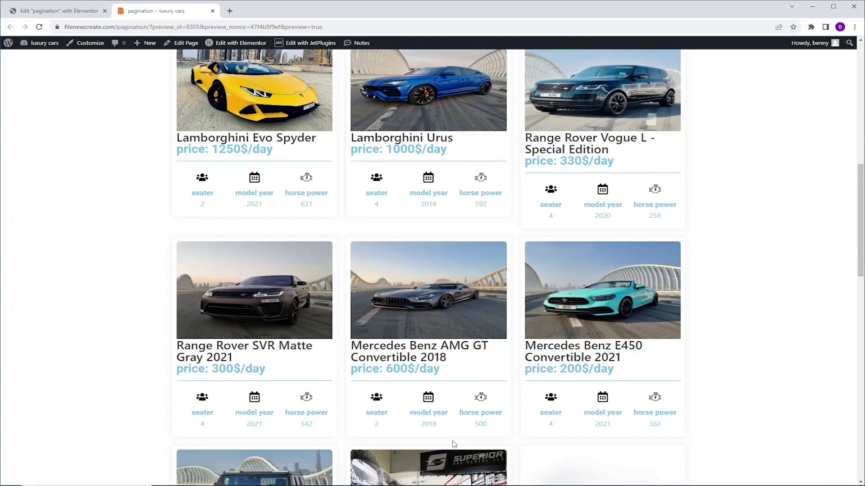
pyautogui.scroll(-10, 459, 424)
pyautogui.scroll(-7, 461, 427)
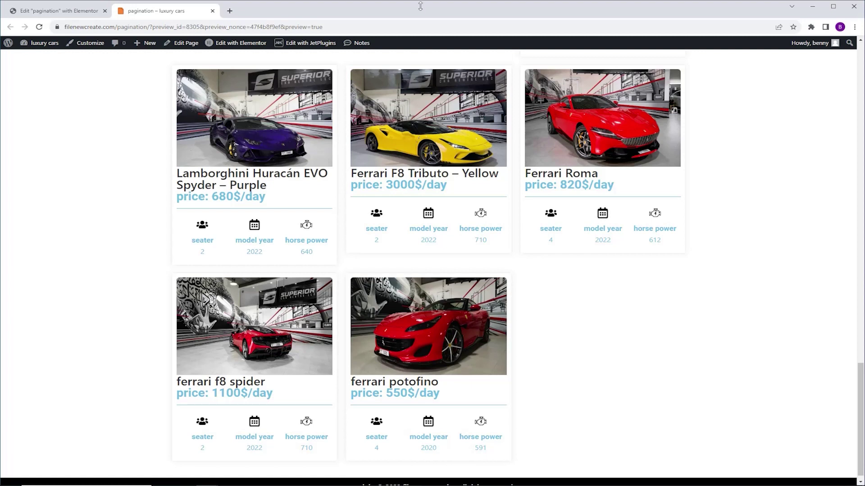
# Back in the editor, swap the pagination for a centred 'Click here' button under the grid with ID 'loadmore'.
pyautogui.click(50, 11)
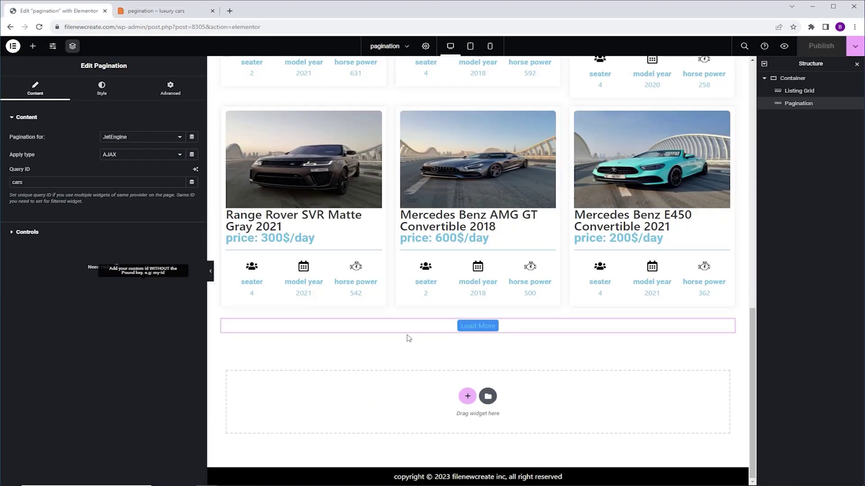
pyautogui.press('Delete')
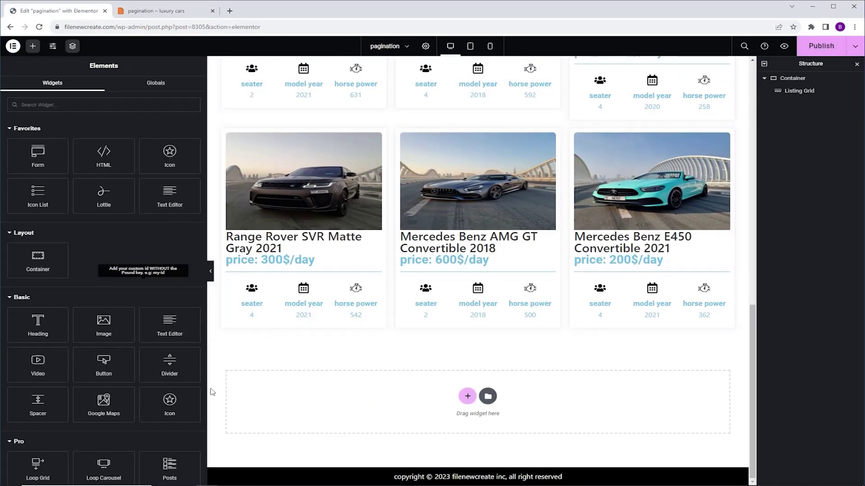
pyautogui.click(104, 364)
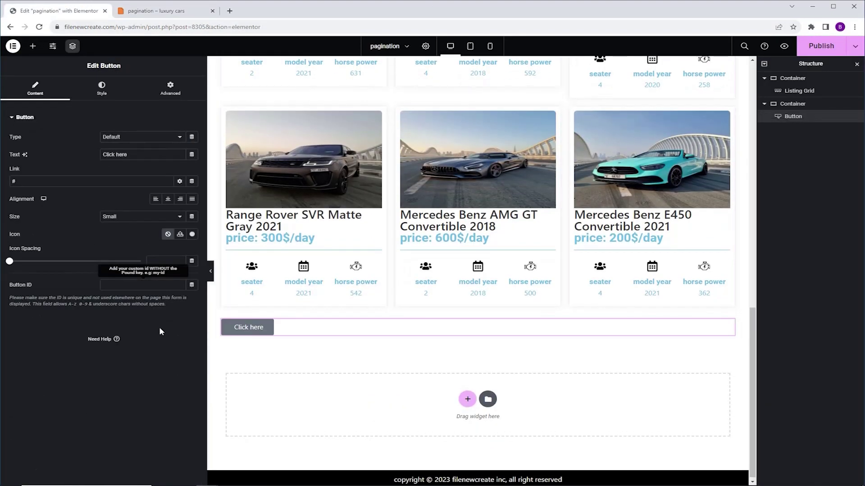
pyautogui.click(168, 199)
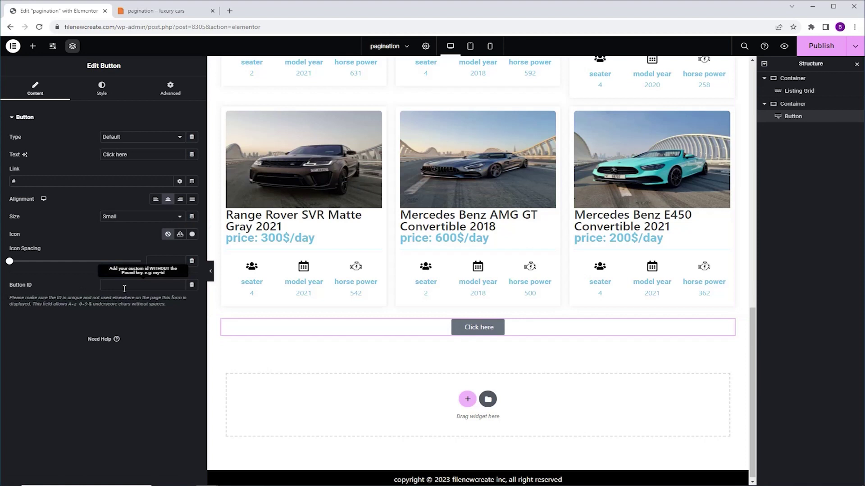
pyautogui.write('loadmore')
# Turn on Load more for the Listing Grid with element ID 'loadmore' and 3 posts, then preview.
pyautogui.click(469, 186)
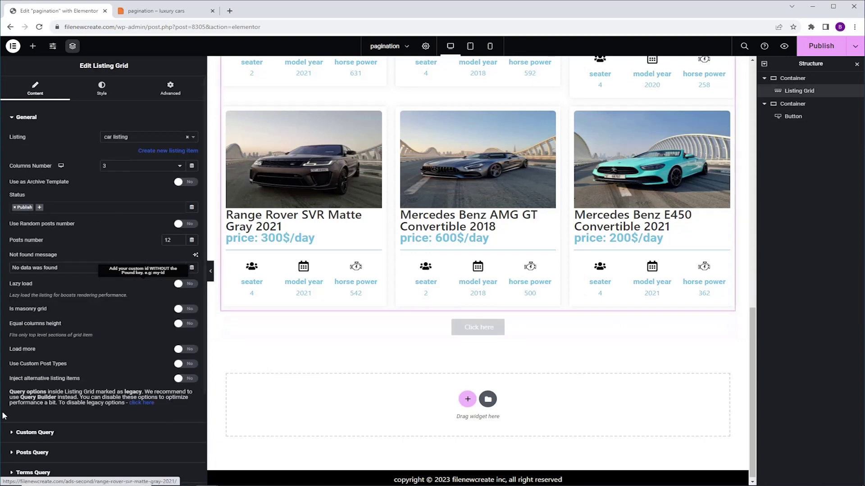
pyautogui.click(192, 351)
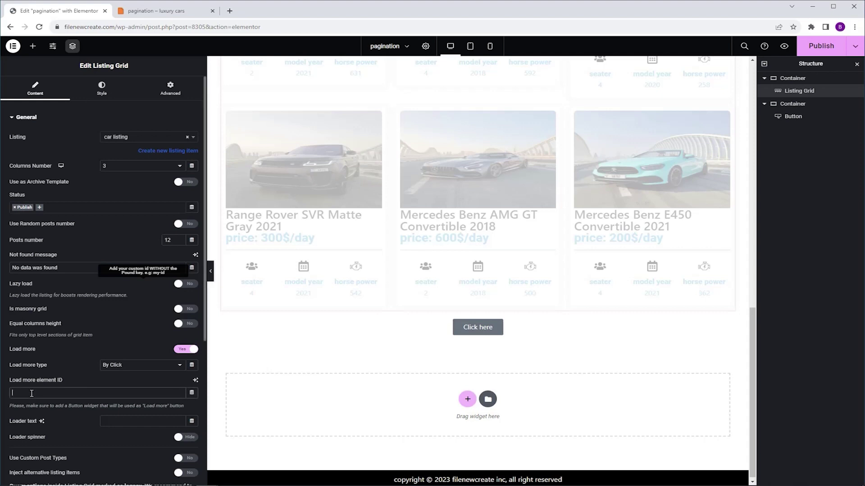
pyautogui.write('loadmore')
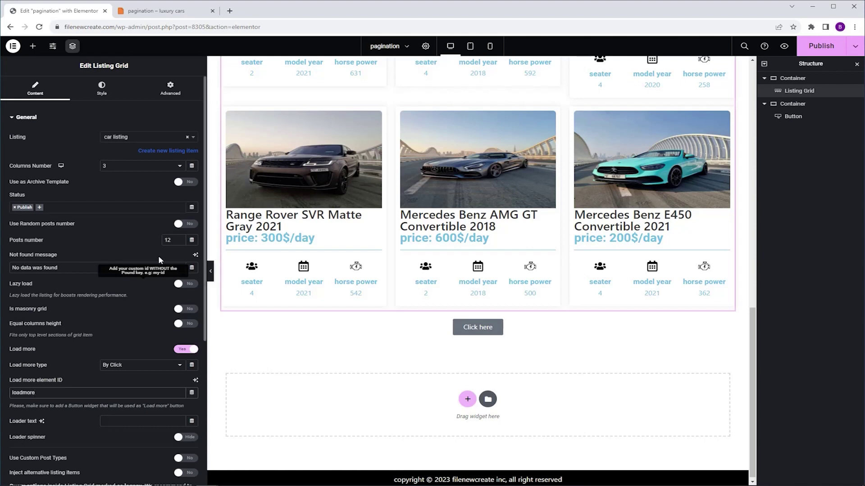
pyautogui.doubleClick(167, 240)
pyautogui.write('3')
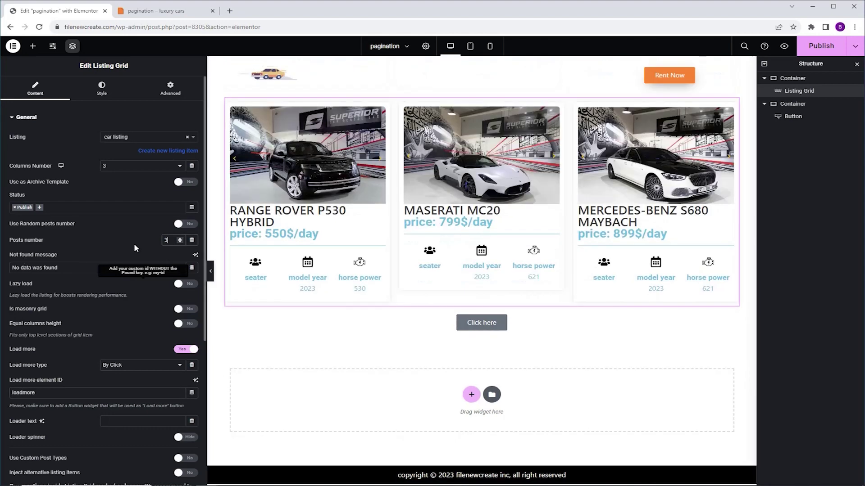
pyautogui.click(784, 46)
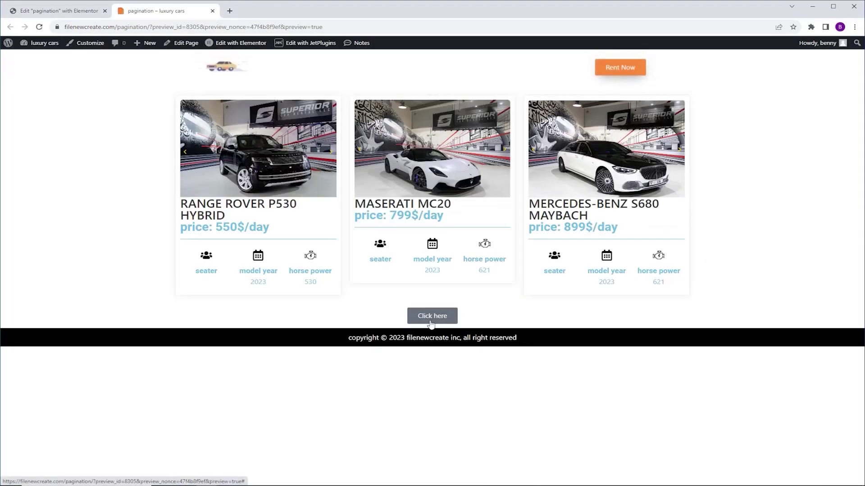
# Press 'Click here' twice in the preview, adding Polaris Slingshot R, Bentley Bentayga and Mercedes-Benz G63 AMG.
pyautogui.click(431, 316)
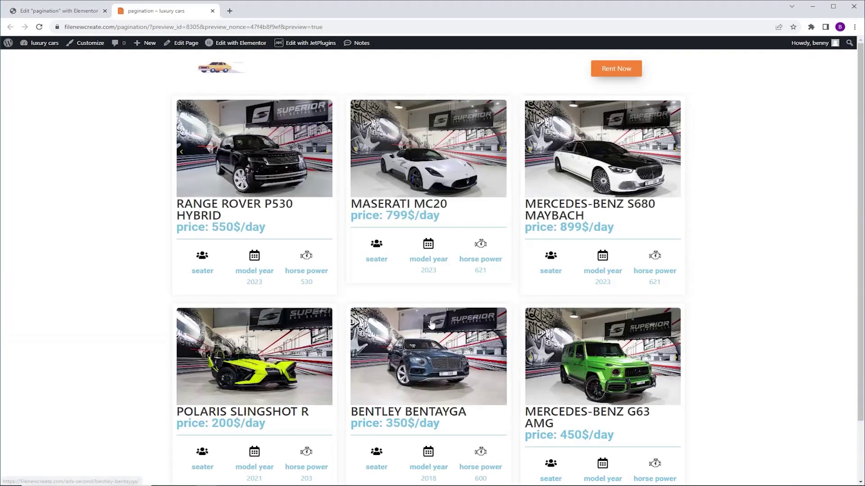
pyautogui.scroll(-2, 431, 324)
pyautogui.click(428, 456)
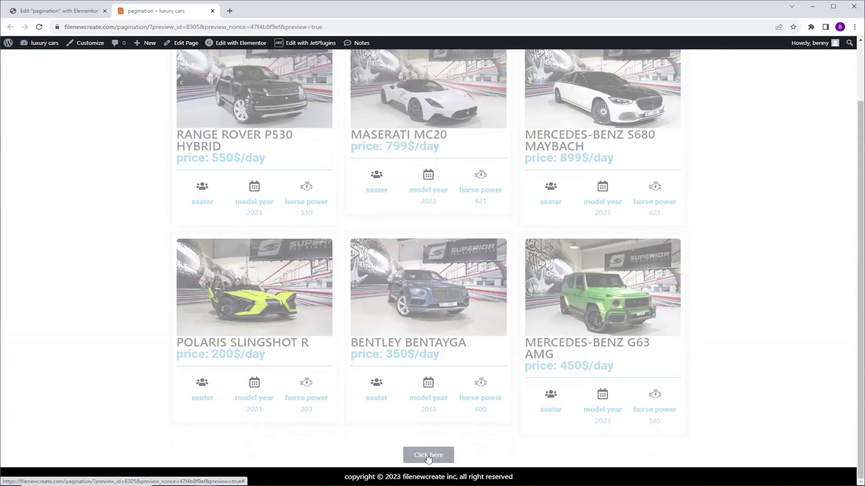